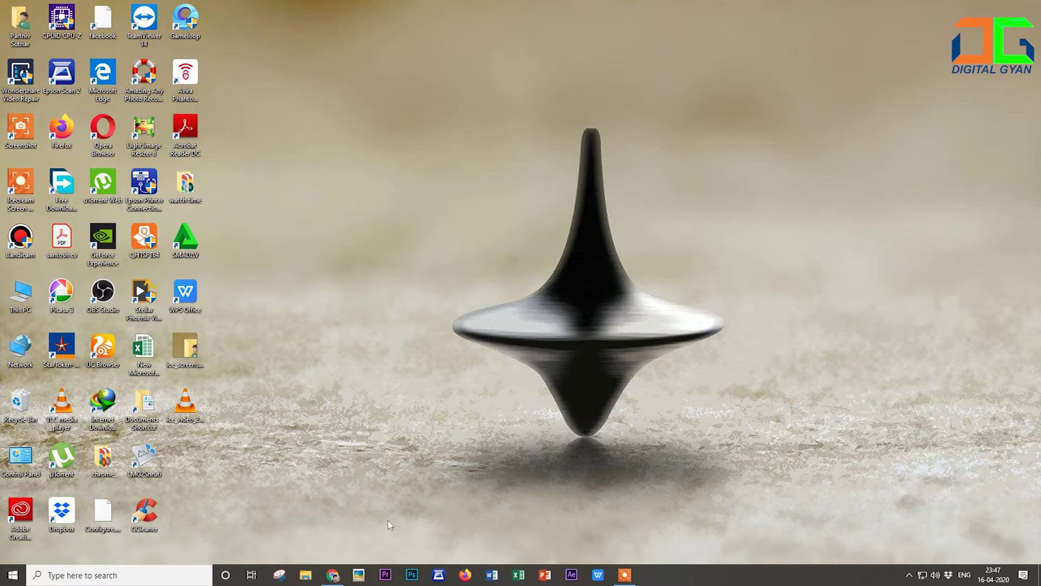
Bring Chrome back up and go to the Citizen Login page of digitalgujarat.gov.in.
{"action": "left_click", "coordinate": [333, 574]}
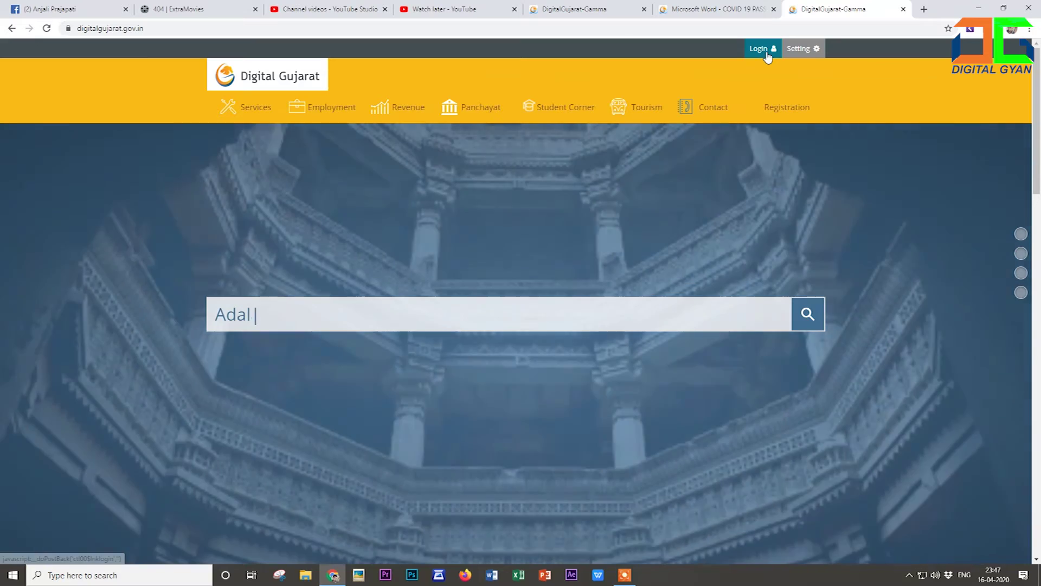
{"action": "left_click", "coordinate": [765, 56]}
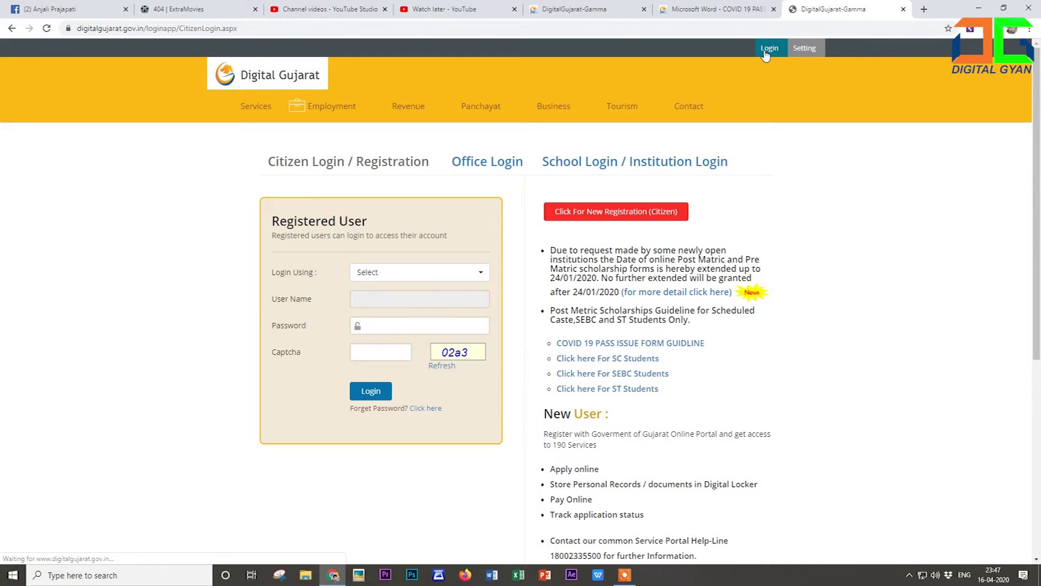
{"action": "scroll", "coordinate": [766, 54], "scroll_direction": "down", "scroll_amount": 2}
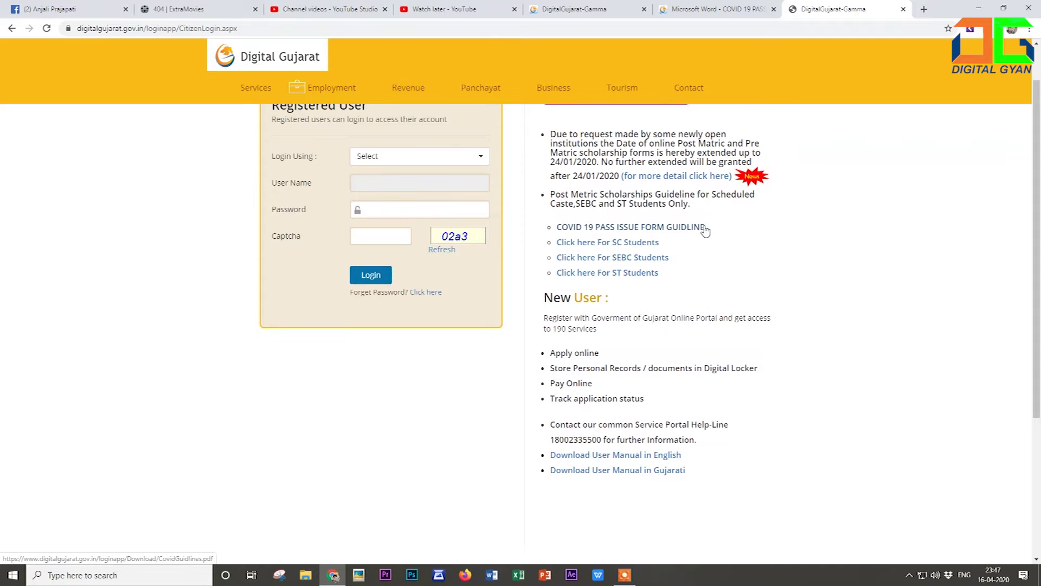
{"action": "scroll", "coordinate": [692, 228], "scroll_direction": "up", "scroll_amount": 3}
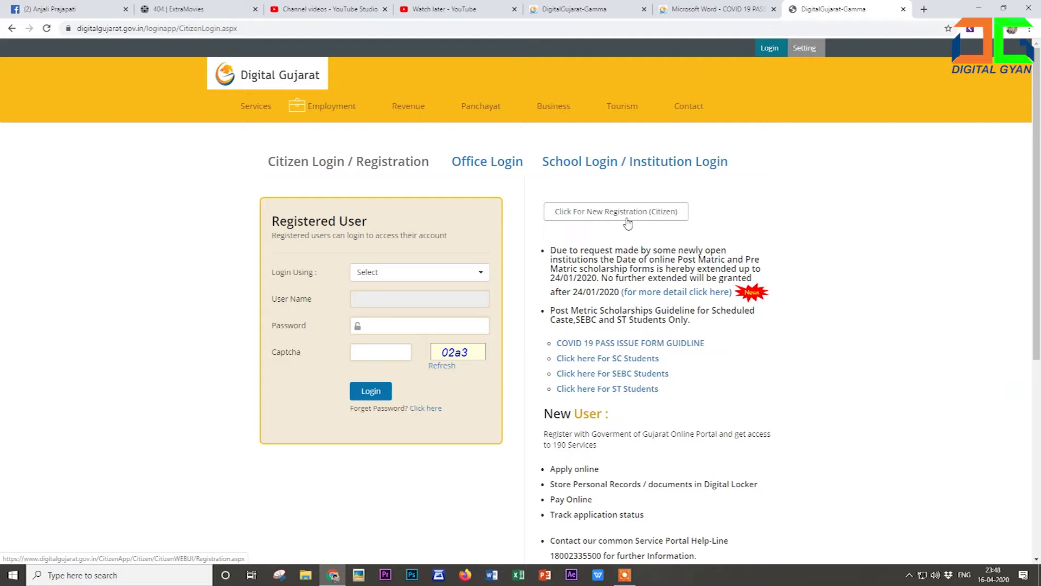
{"action": "left_click", "coordinate": [649, 213]}
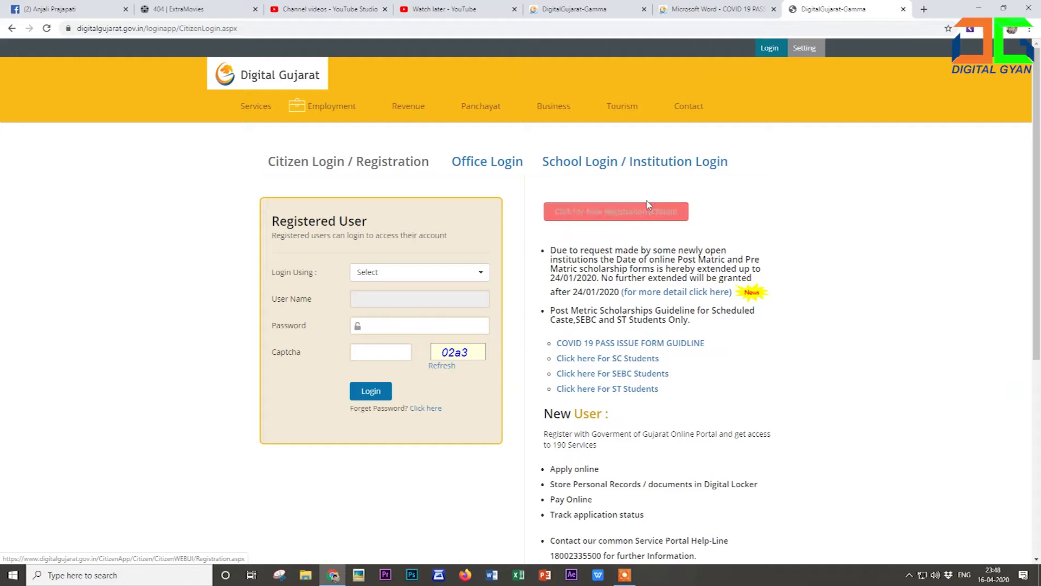
{"action": "left_click", "coordinate": [589, 7]}
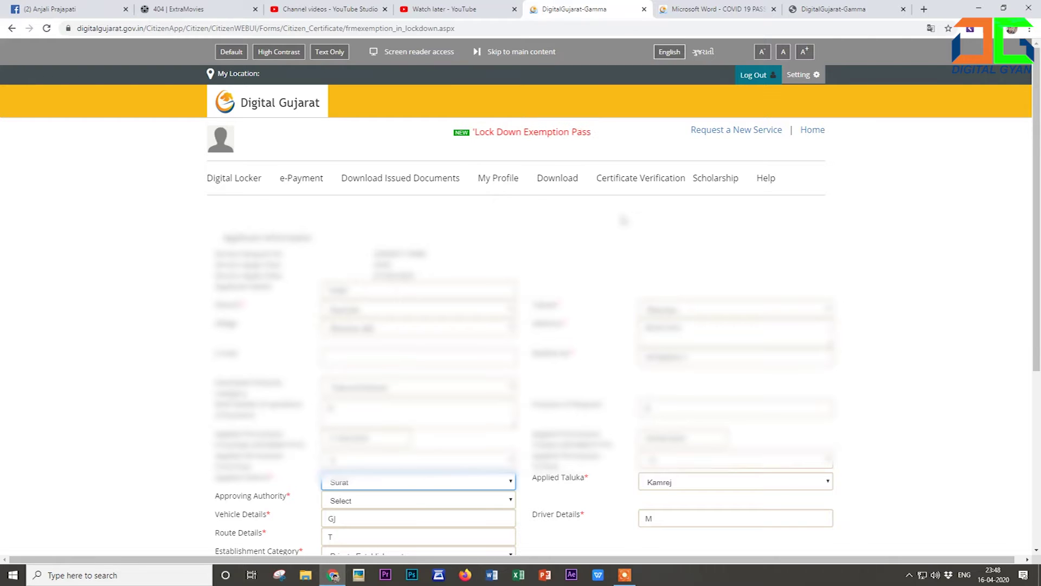
{"action": "scroll", "coordinate": [624, 220], "scroll_direction": "down", "scroll_amount": 1}
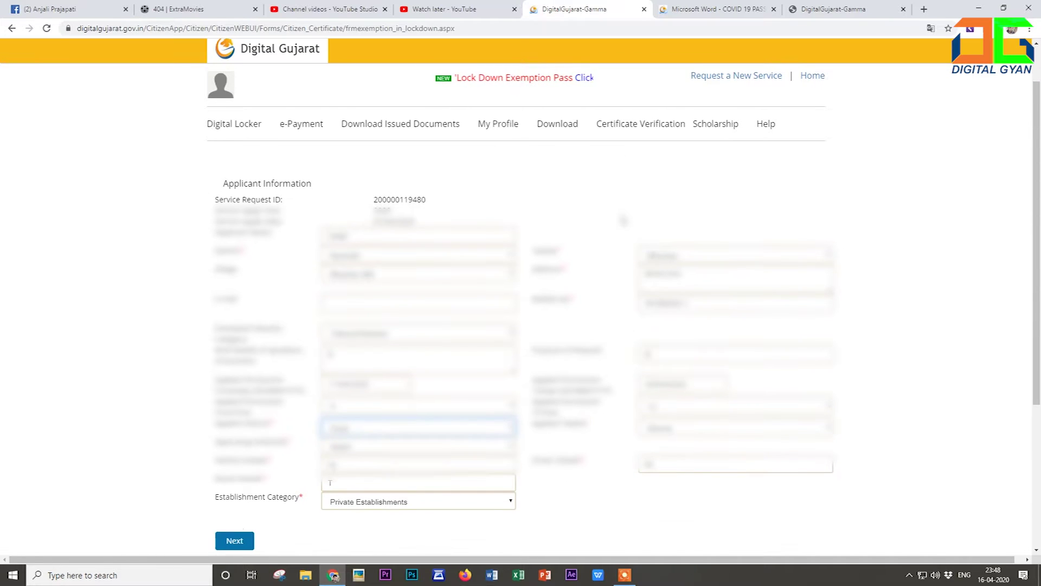
{"action": "key", "text": "ctrl+Tab"}
{"action": "key", "text": "ctrl+Tab"}
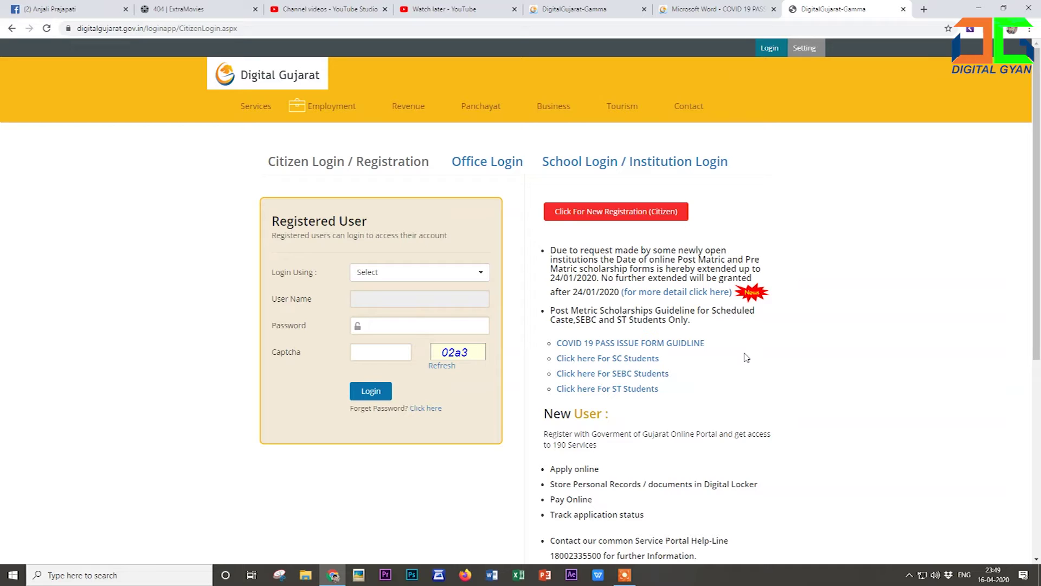
Open the COVID 19 PASS ISSUE FORM GUIDELINE PDF and scroll to the sample form page.
{"action": "left_click", "coordinate": [672, 344]}
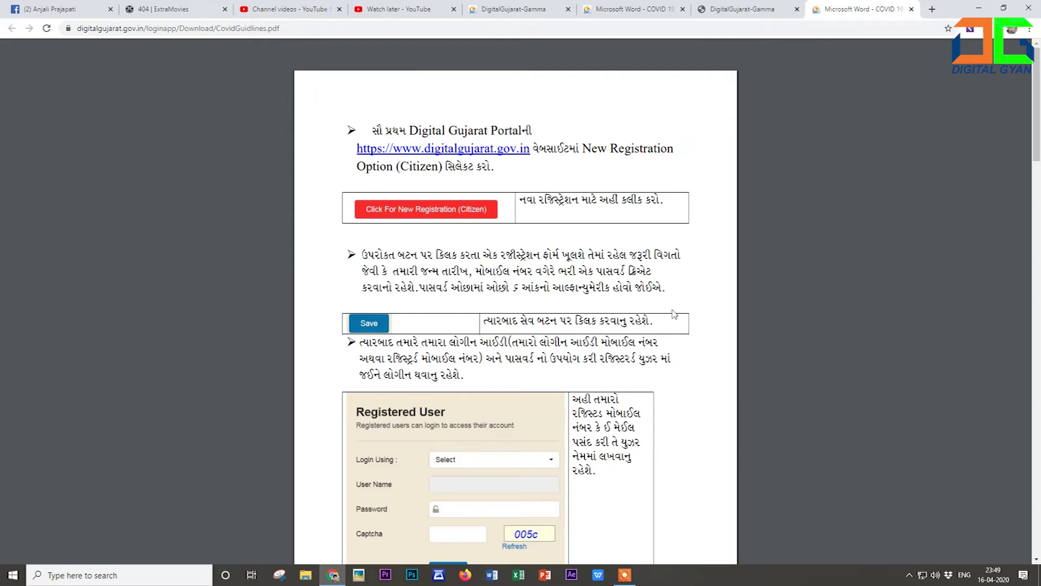
{"action": "scroll", "coordinate": [678, 310], "scroll_direction": "down", "scroll_amount": 2}
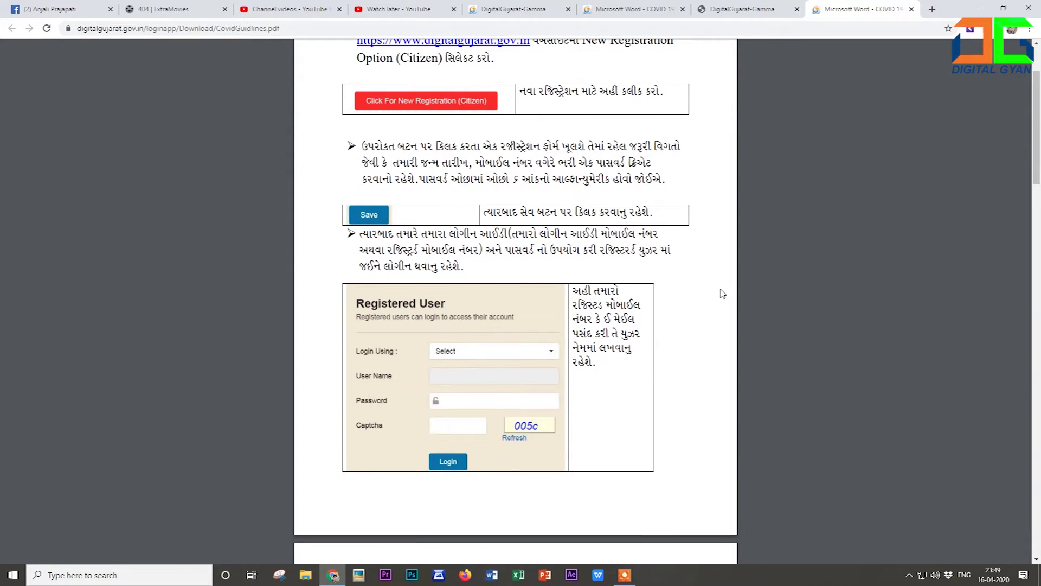
{"action": "scroll", "coordinate": [719, 293], "scroll_direction": "up", "scroll_amount": 2}
{"action": "scroll", "coordinate": [719, 293], "scroll_direction": "up", "scroll_amount": 1}
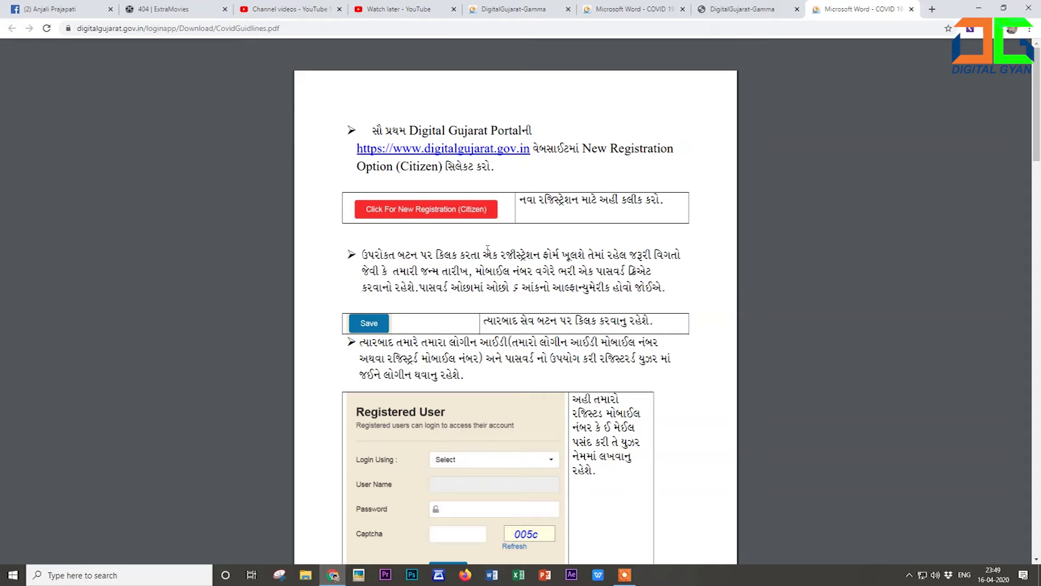
{"action": "scroll", "coordinate": [430, 242], "scroll_direction": "down", "scroll_amount": 3}
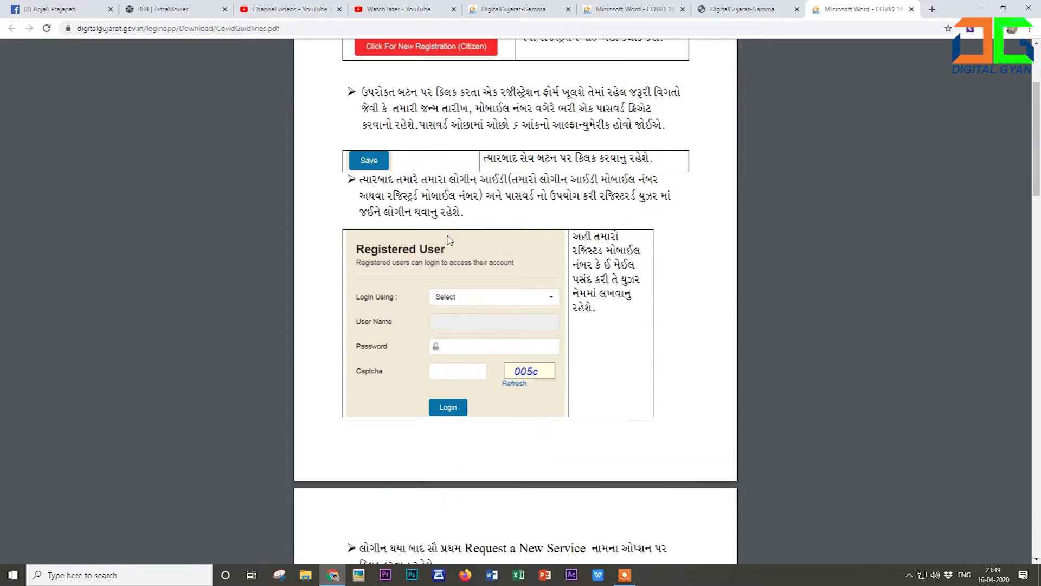
{"action": "scroll", "coordinate": [548, 246], "scroll_direction": "down", "scroll_amount": 8}
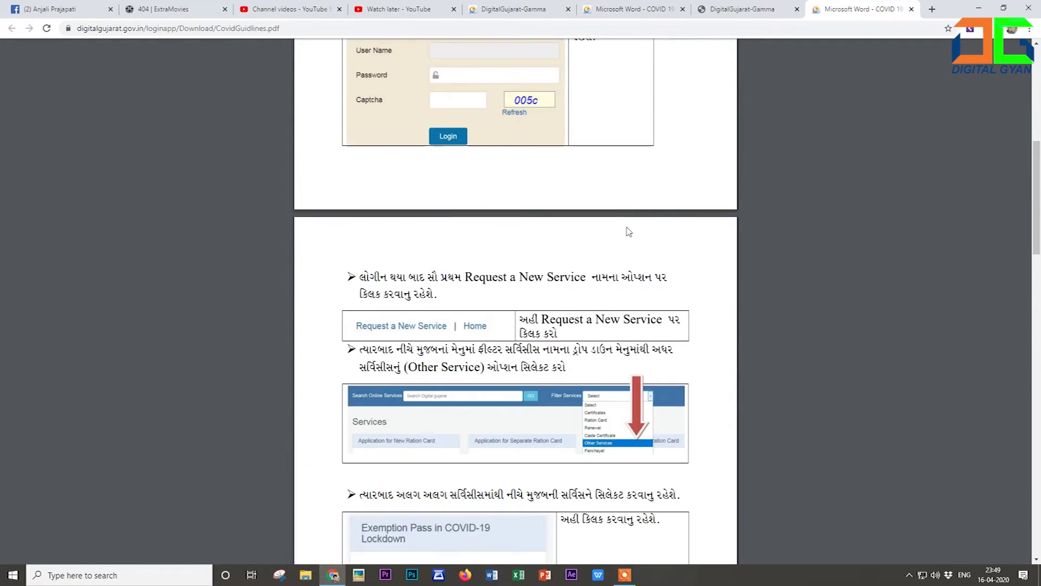
{"action": "scroll", "coordinate": [638, 221], "scroll_direction": "down", "scroll_amount": 16}
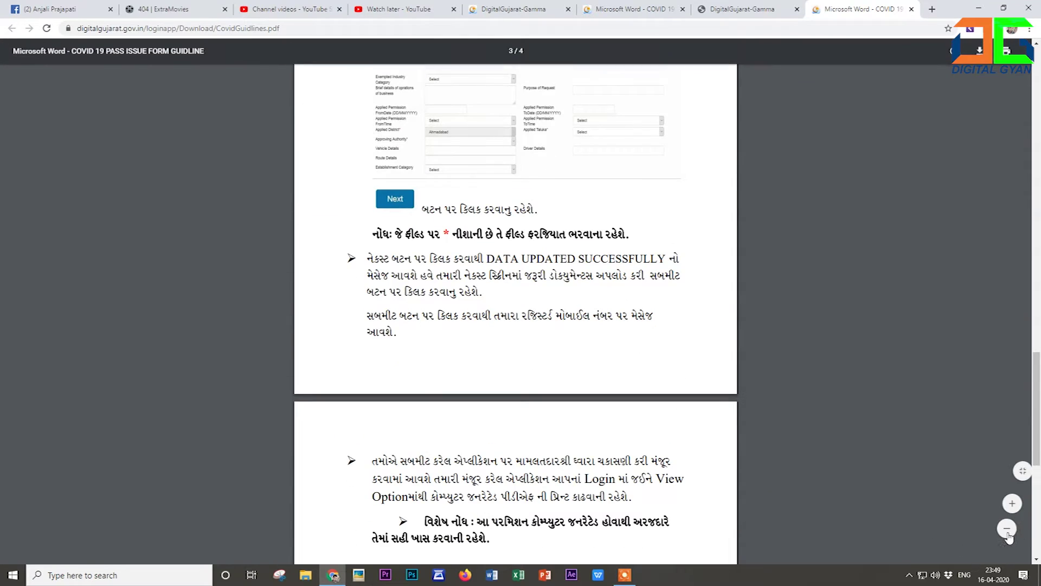
Zoom the guideline PDF in three levels to enlarge the sample application form.
{"action": "left_click", "coordinate": [1006, 505]}
{"action": "left_click", "coordinate": [1006, 504]}
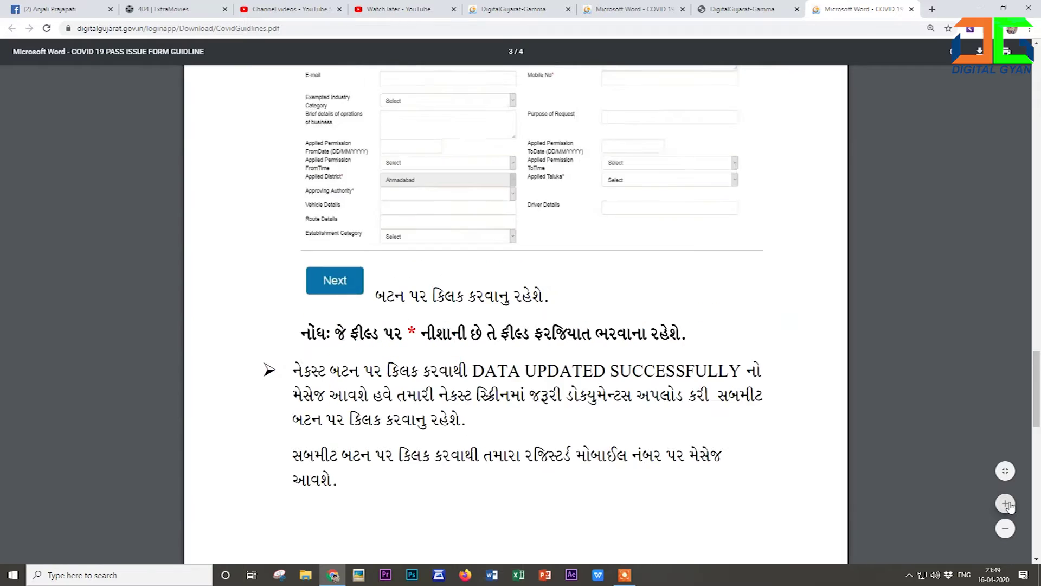
{"action": "left_click", "coordinate": [1007, 505]}
{"action": "scroll", "coordinate": [748, 369], "scroll_direction": "up", "scroll_amount": 3}
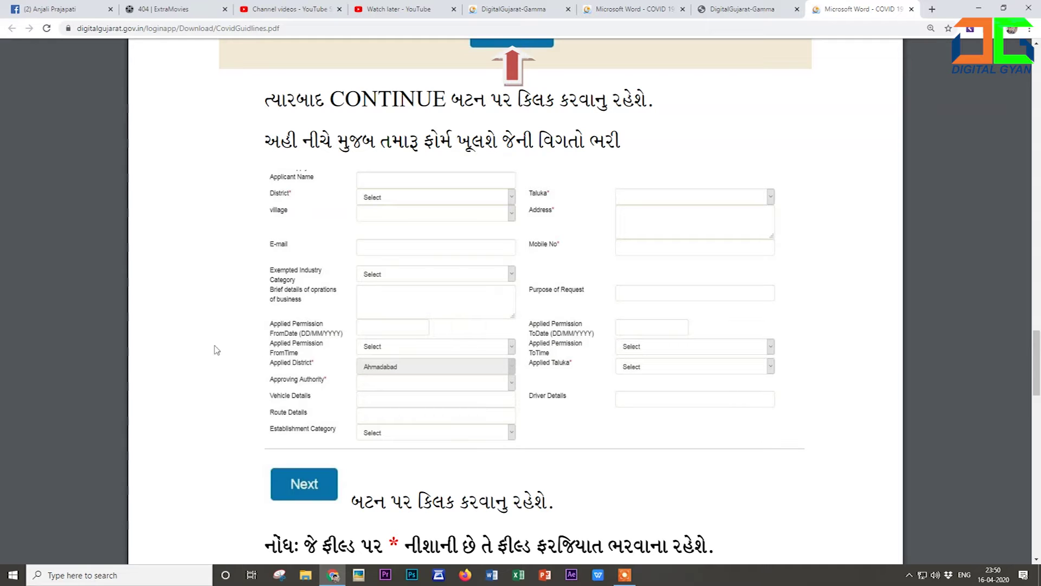
{"action": "scroll", "coordinate": [217, 365], "scroll_direction": "down", "scroll_amount": 1}
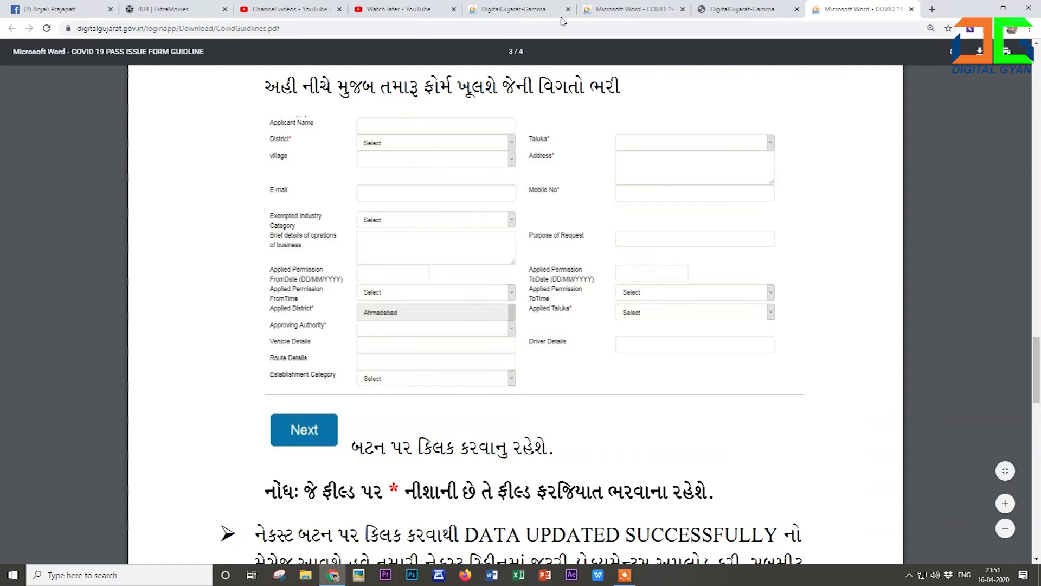
Check the guideline tab, then confirm the Exempted Industry Category stays Telecom/Internet.
{"action": "left_click", "coordinate": [602, 9]}
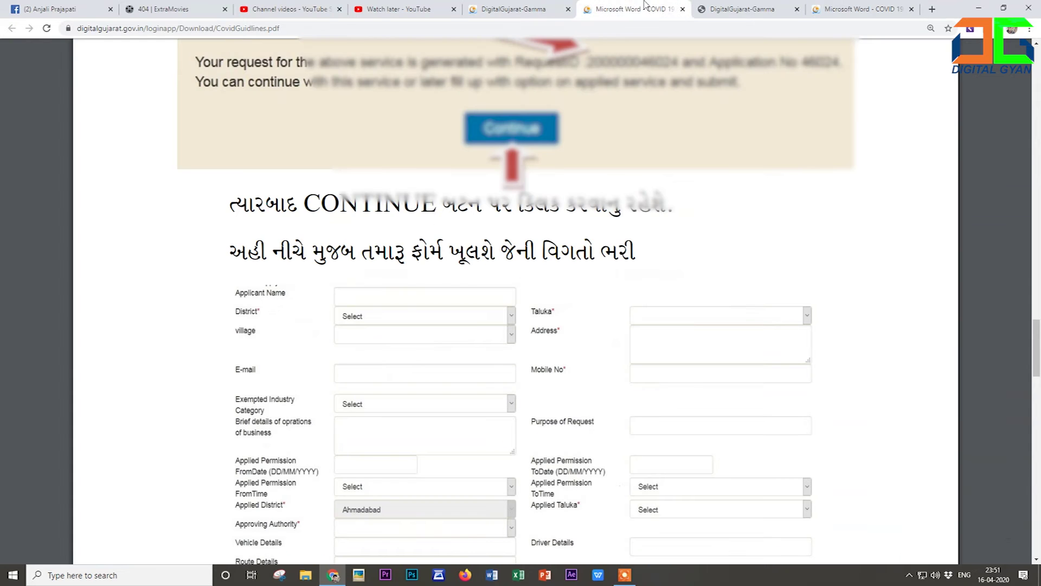
{"action": "scroll", "coordinate": [477, 177], "scroll_direction": "down", "scroll_amount": 2}
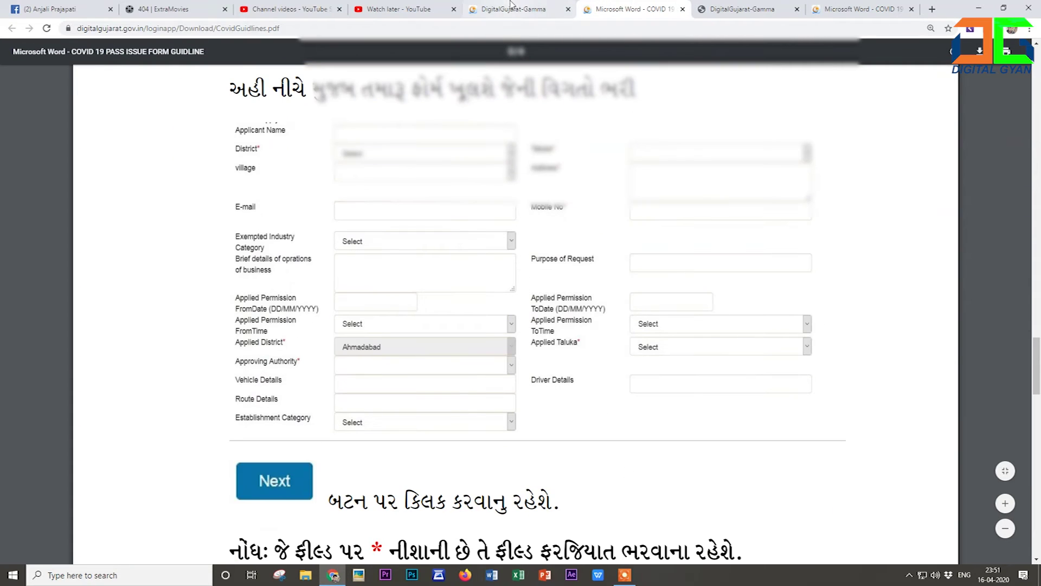
{"action": "left_click", "coordinate": [513, 9]}
{"action": "scroll", "coordinate": [398, 255], "scroll_direction": "down", "scroll_amount": 3}
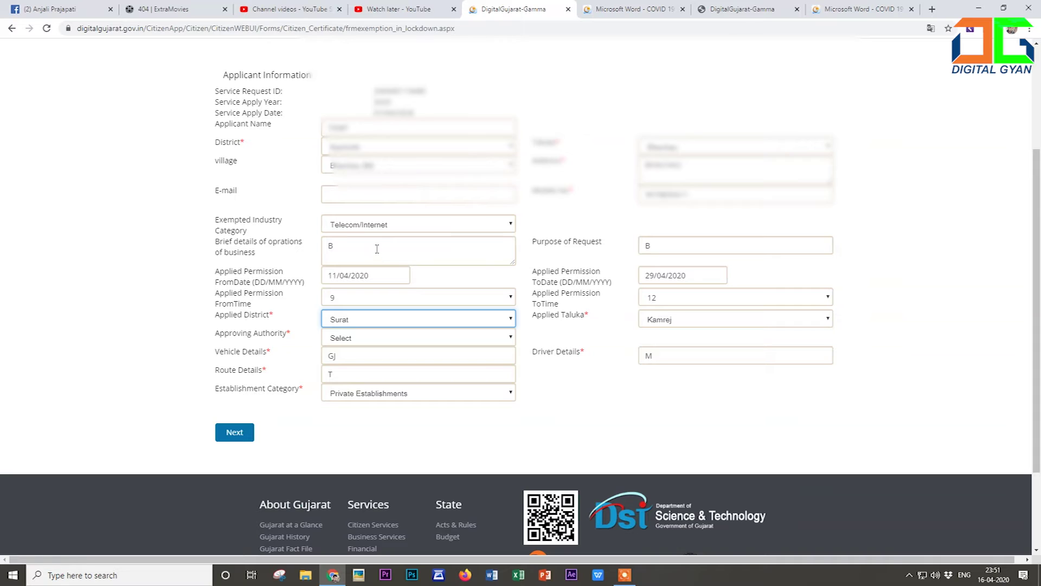
{"action": "left_click", "coordinate": [373, 230]}
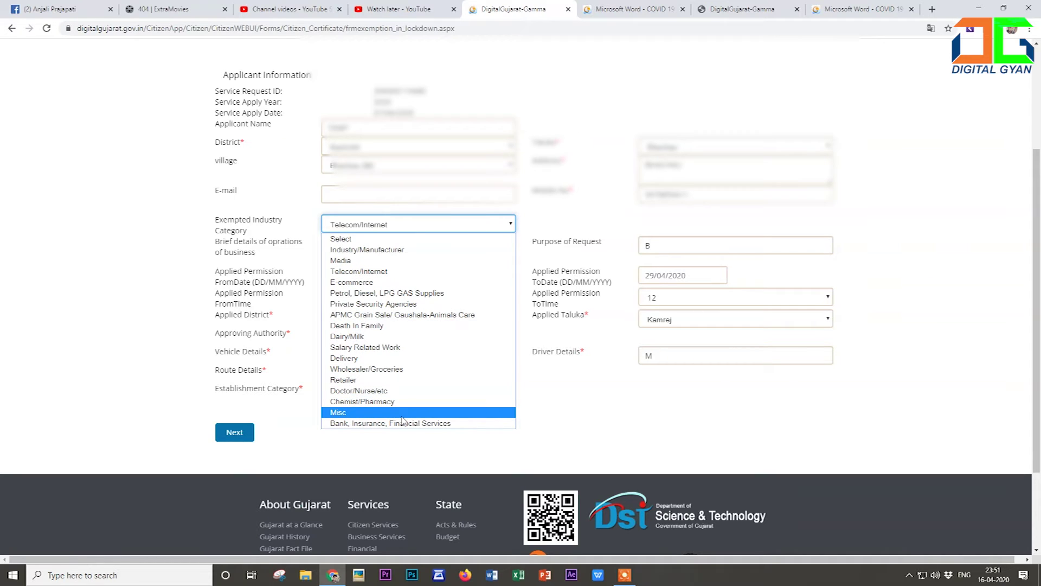
{"action": "left_click", "coordinate": [484, 224]}
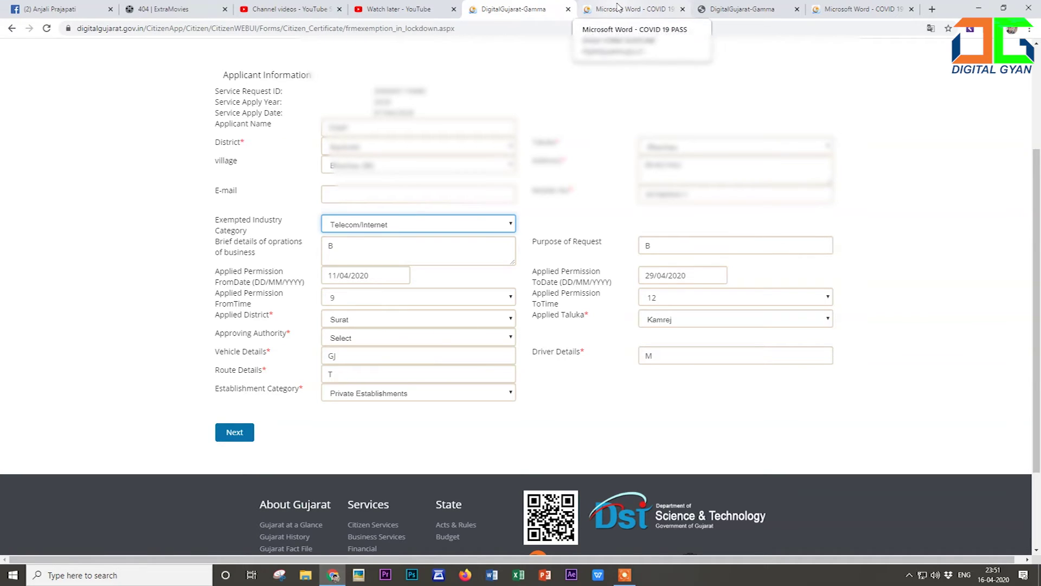
Submit the form details and change the Applied District to Ahmadabad.
{"action": "left_click", "coordinate": [233, 434]}
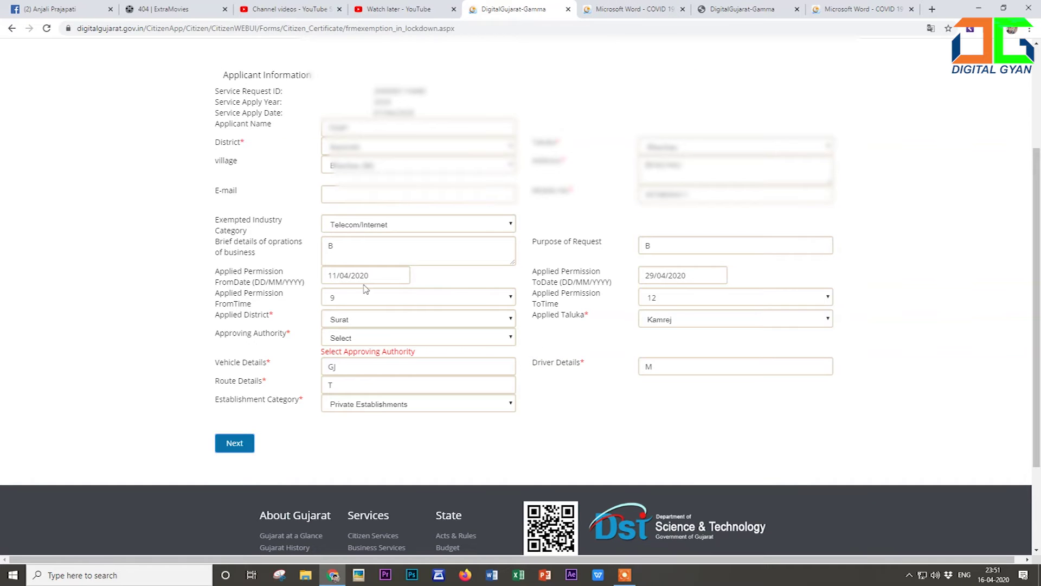
{"action": "left_click", "coordinate": [348, 338]}
{"action": "left_click", "coordinate": [348, 338]}
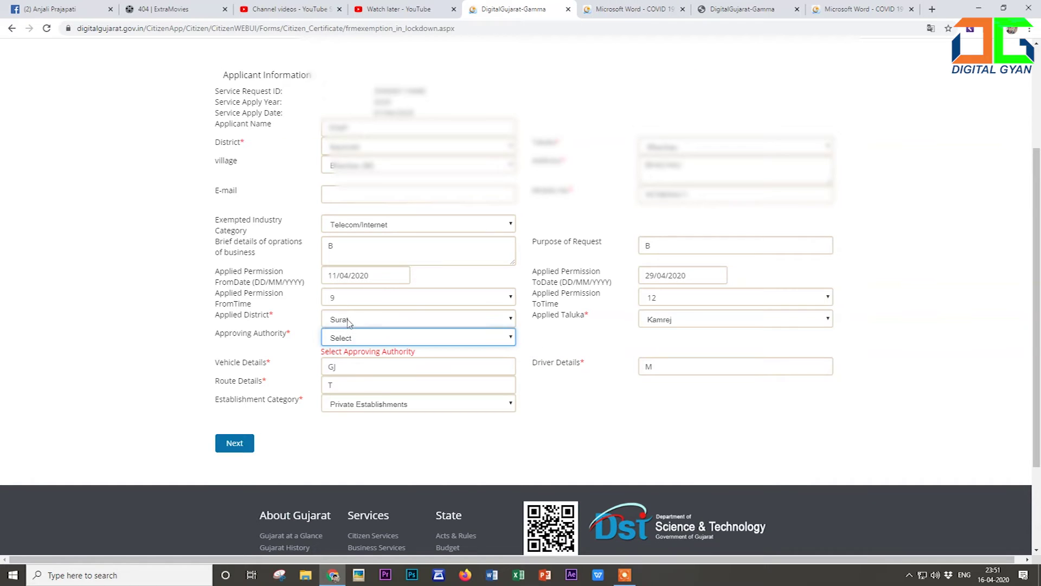
{"action": "left_click", "coordinate": [349, 322]}
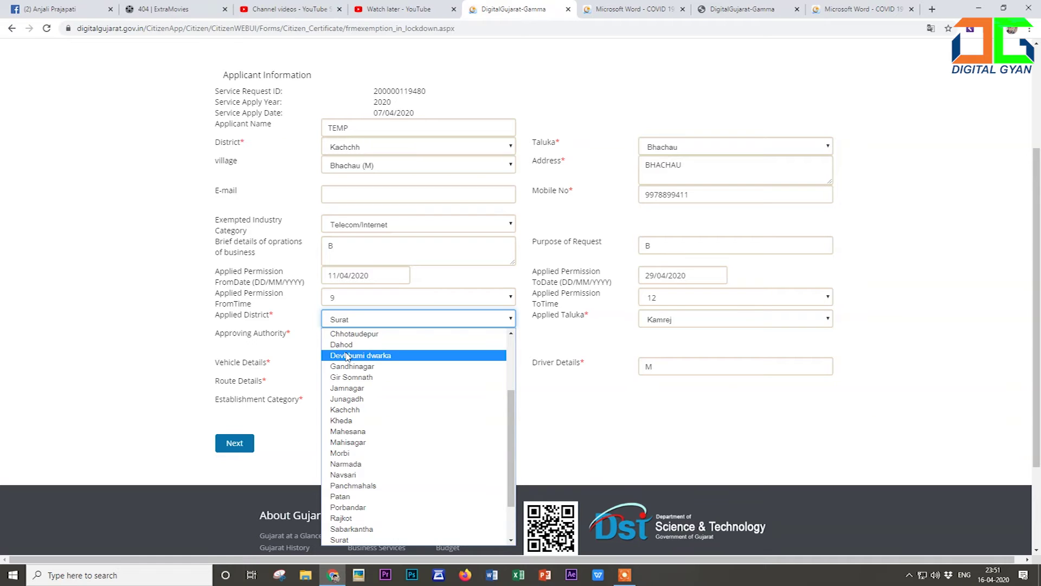
{"action": "key", "text": "Home"}
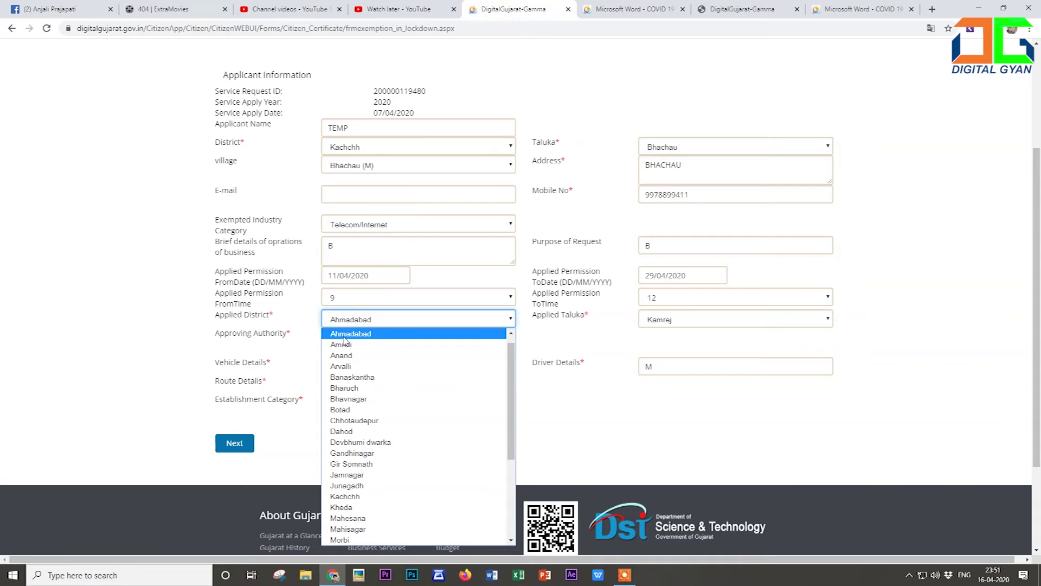
{"action": "left_click", "coordinate": [344, 343]}
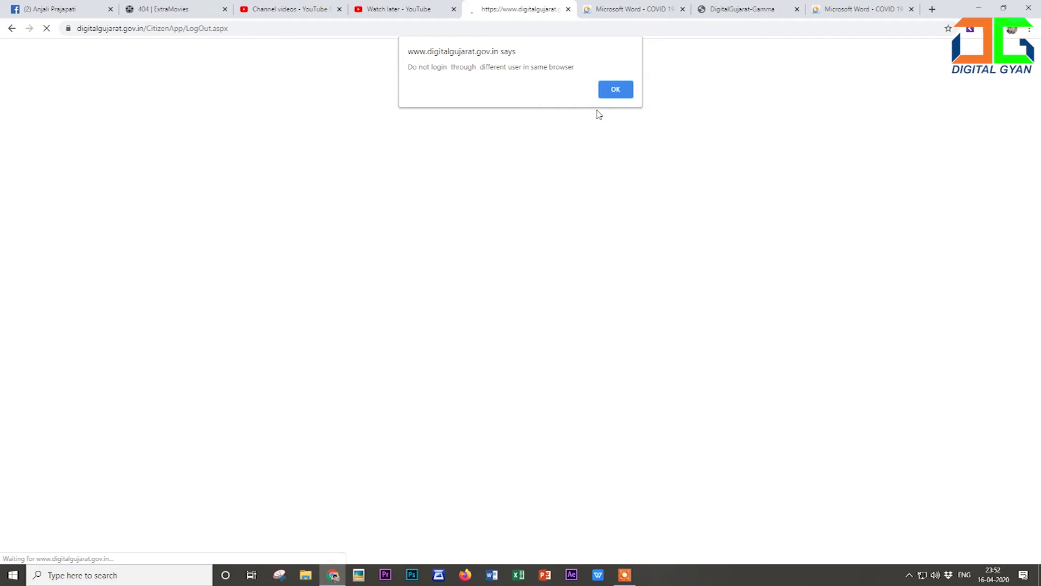
Dismiss the warning and log in using Mobile No with the mobile number, password and captcha.
{"action": "left_click", "coordinate": [615, 88]}
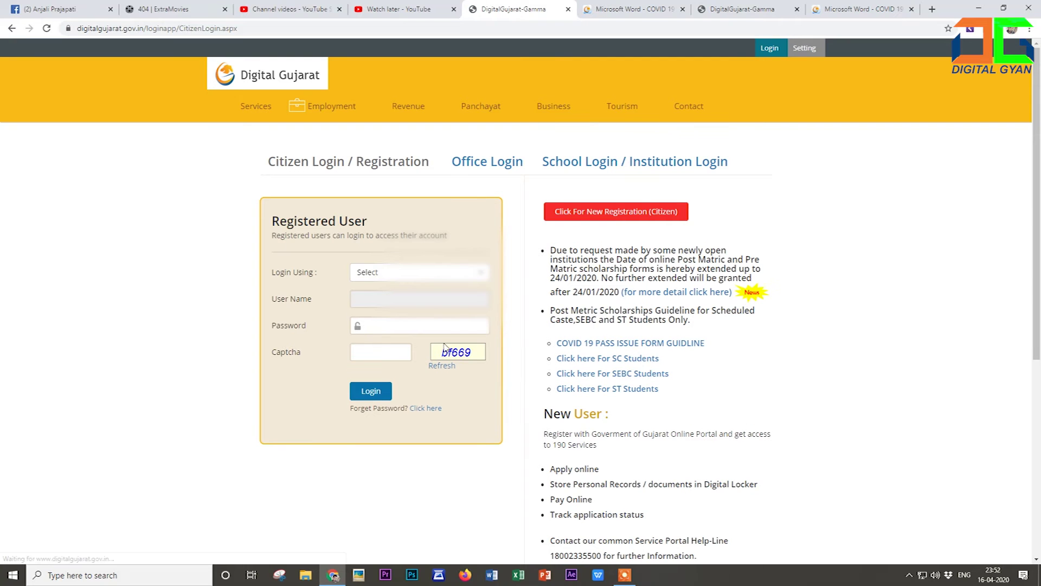
{"action": "left_click", "coordinate": [399, 272]}
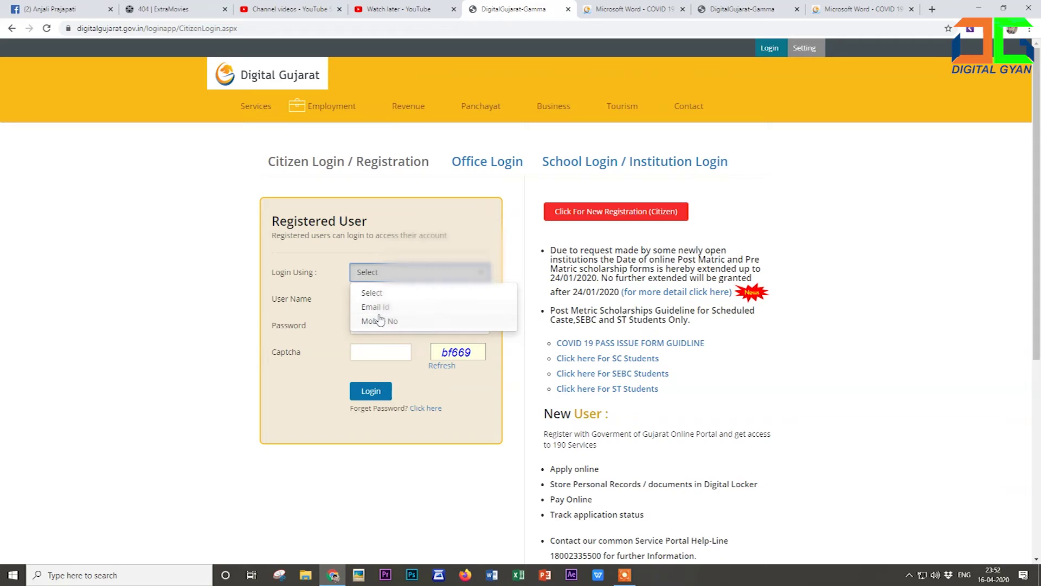
{"action": "left_click", "coordinate": [380, 322]}
{"action": "left_click", "coordinate": [381, 299]}
{"action": "type", "text": "9978899"}
{"action": "key", "text": "Tab"}
{"action": "type", "text": "********"}
{"action": "key", "text": "Tab"}
{"action": "type", "text": "48f5"}
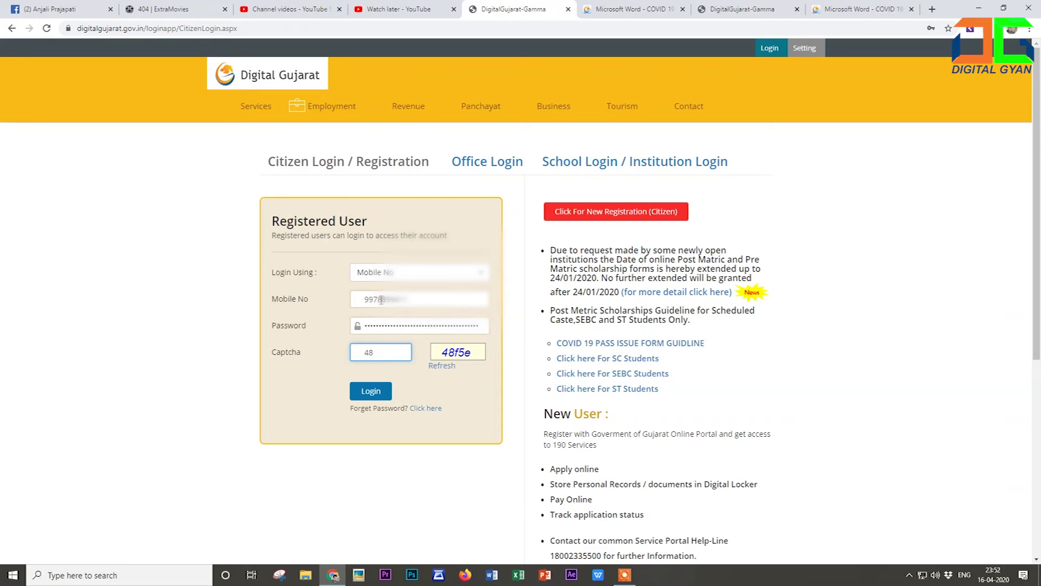
{"action": "type", "text": "e"}
{"action": "left_click", "coordinate": [370, 395]}
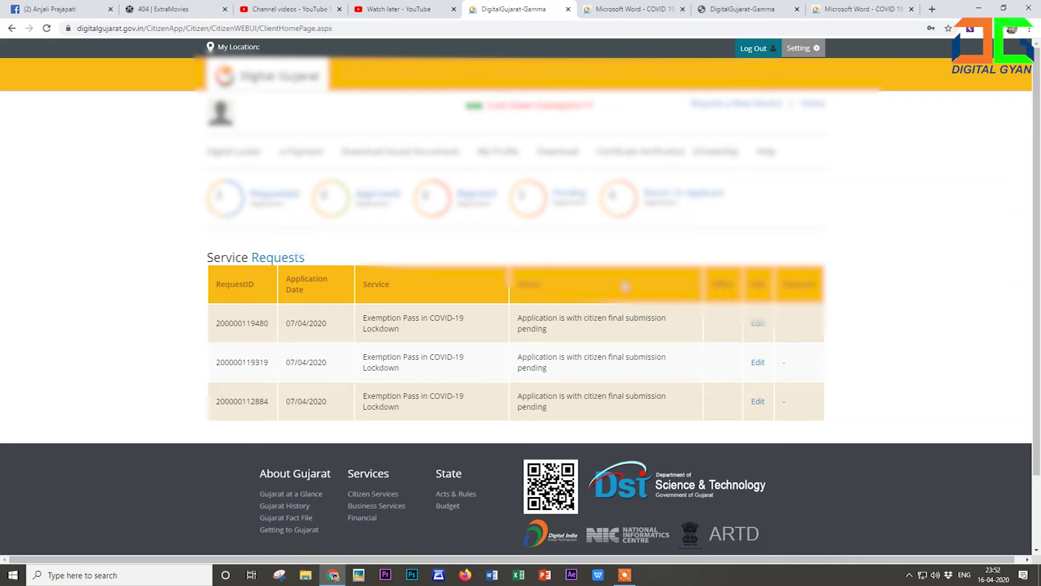
Edit the first pending pass request, save it with Next, and acknowledge 'Data Updated Successfully'.
{"action": "left_click", "coordinate": [759, 326]}
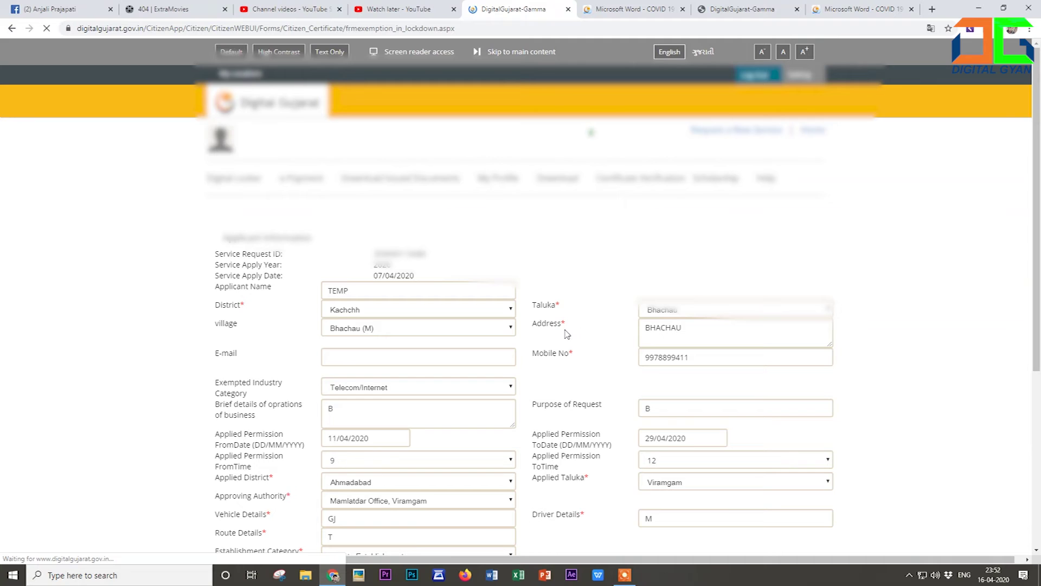
{"action": "scroll", "coordinate": [566, 334], "scroll_direction": "down", "scroll_amount": 3}
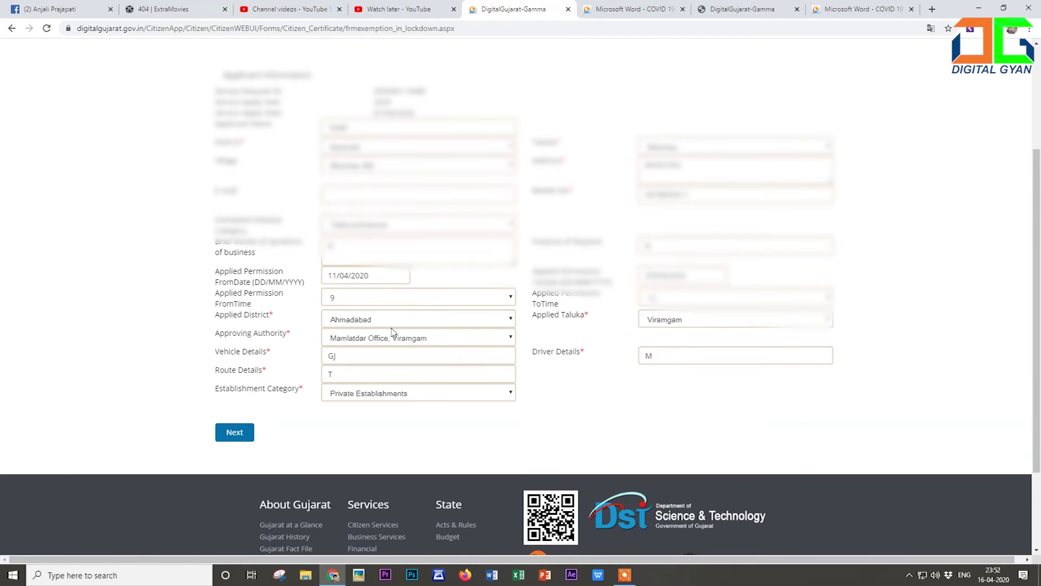
{"action": "left_click", "coordinate": [239, 431]}
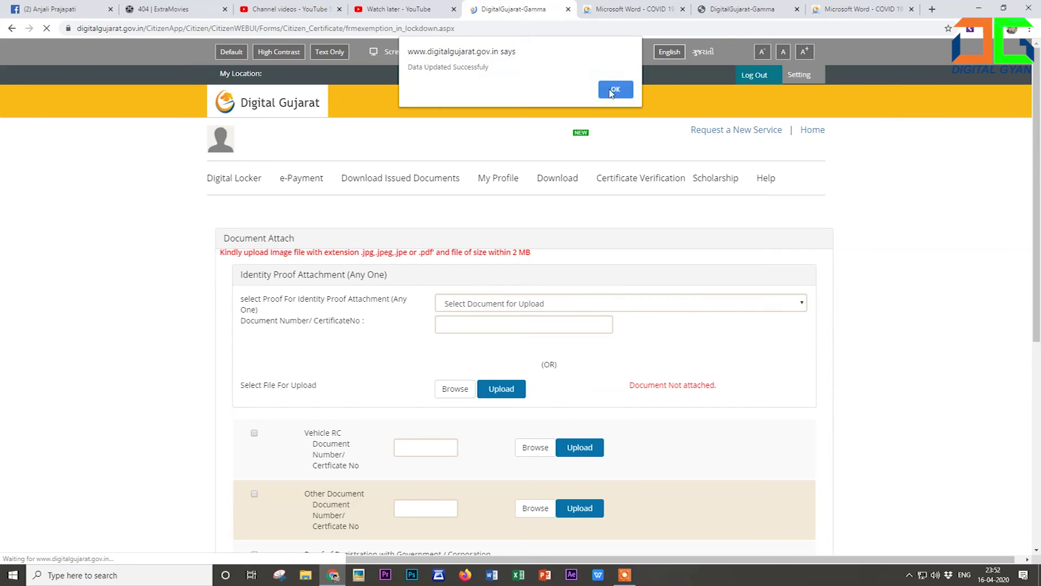
{"action": "left_click", "coordinate": [616, 87]}
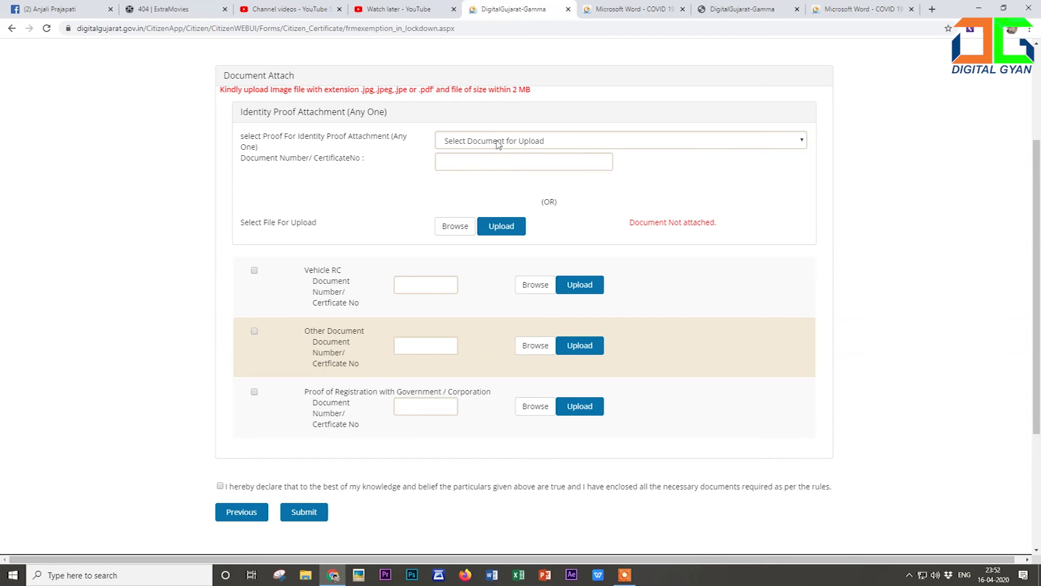
{"action": "left_click", "coordinate": [498, 142]}
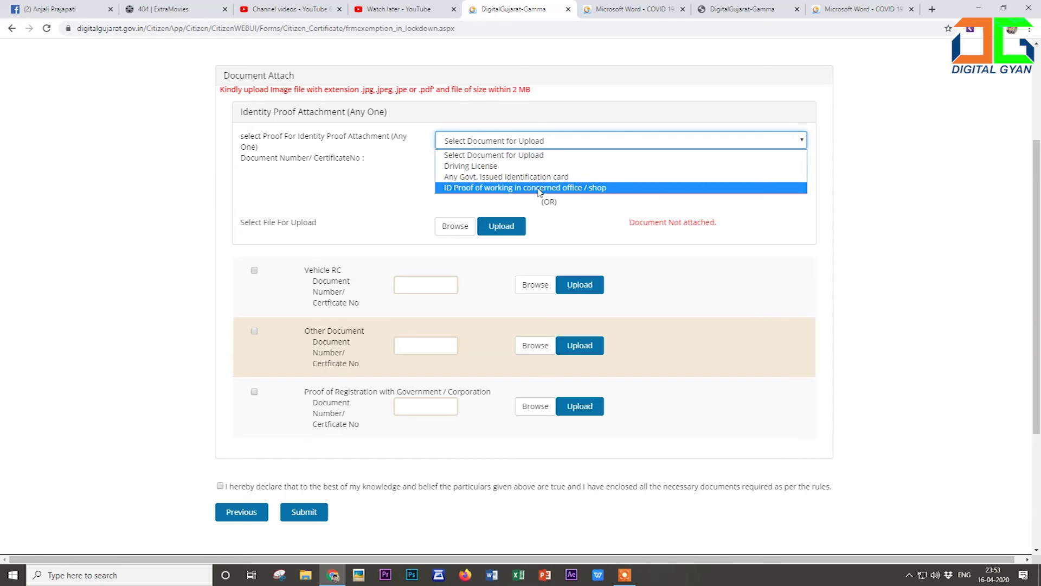
{"action": "left_click", "coordinate": [522, 155]}
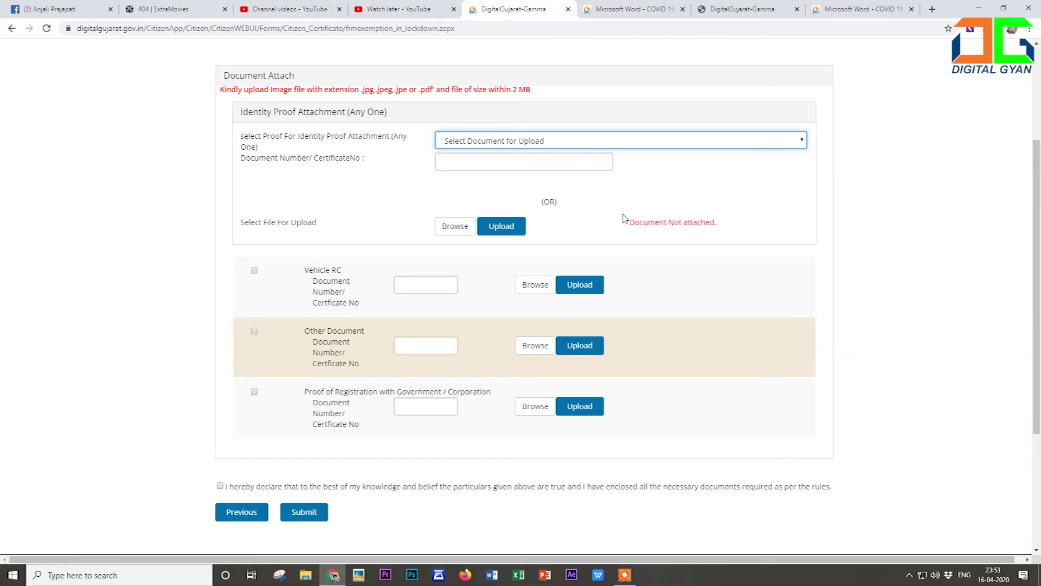
{"action": "left_click", "coordinate": [454, 226]}
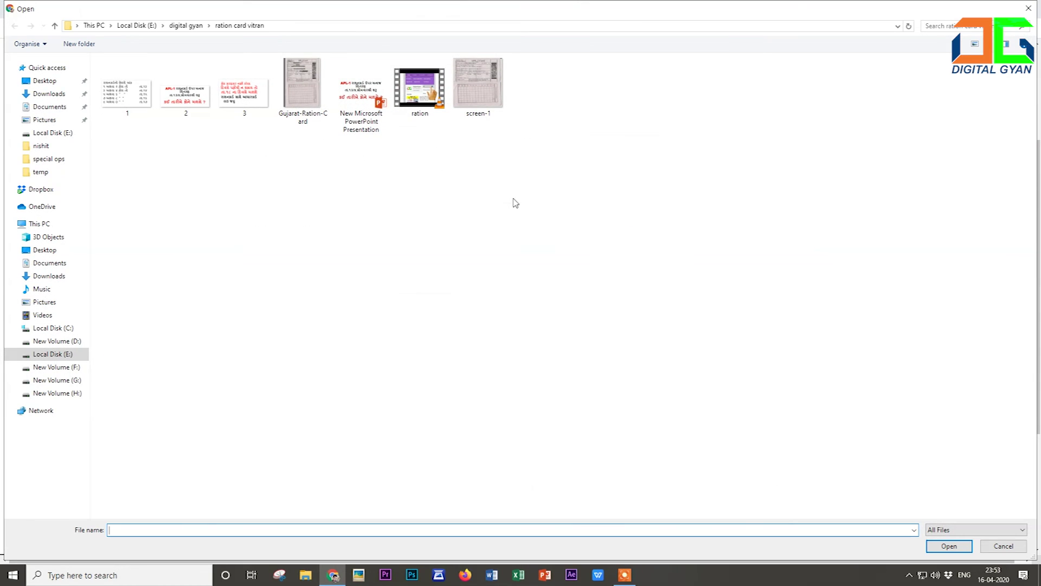
{"action": "left_click", "coordinate": [1003, 546]}
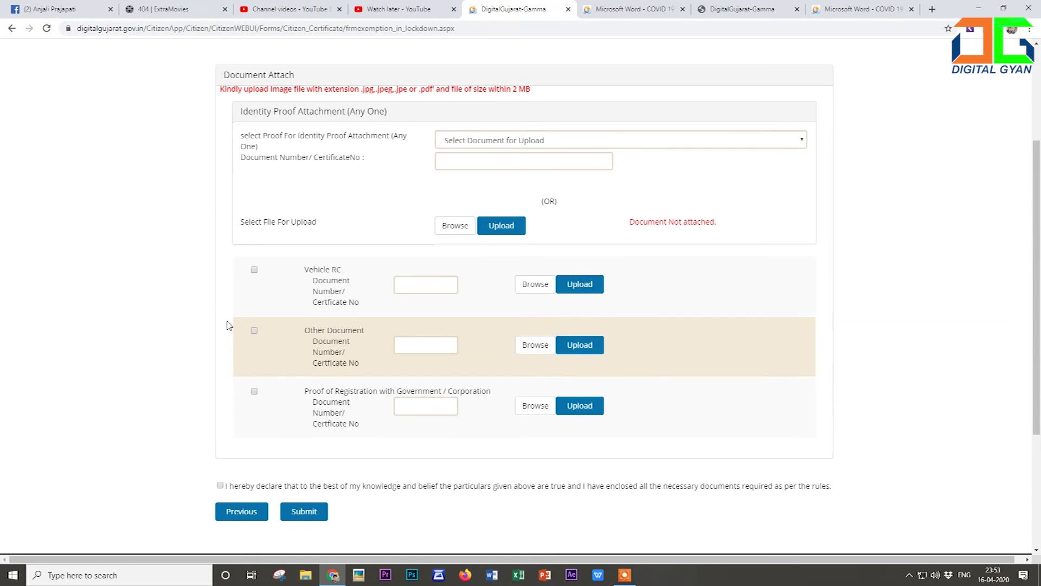
{"action": "scroll", "coordinate": [238, 325], "scroll_direction": "down", "scroll_amount": 1}
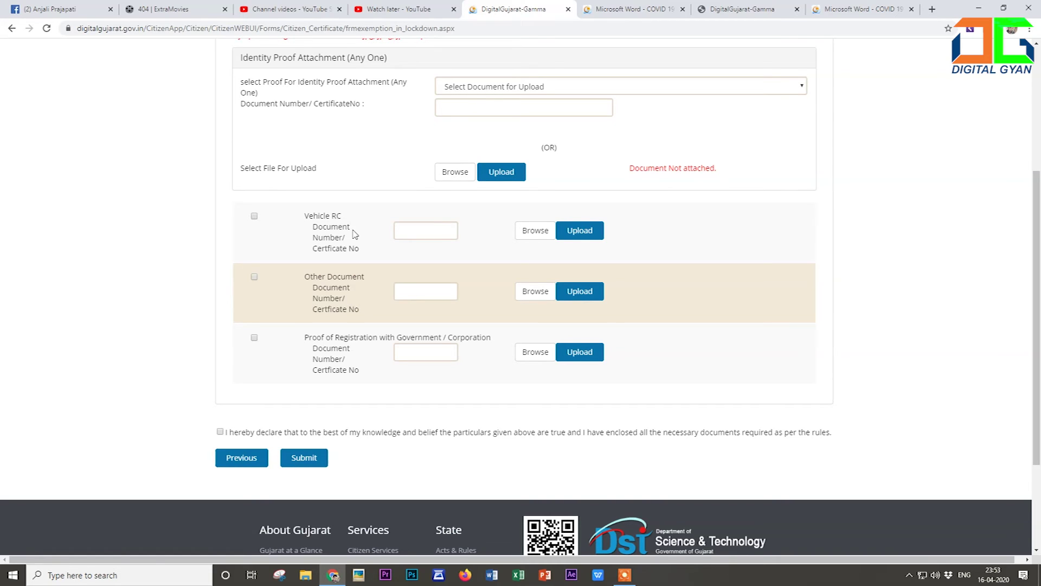
{"action": "scroll", "coordinate": [354, 234], "scroll_direction": "down", "scroll_amount": 1}
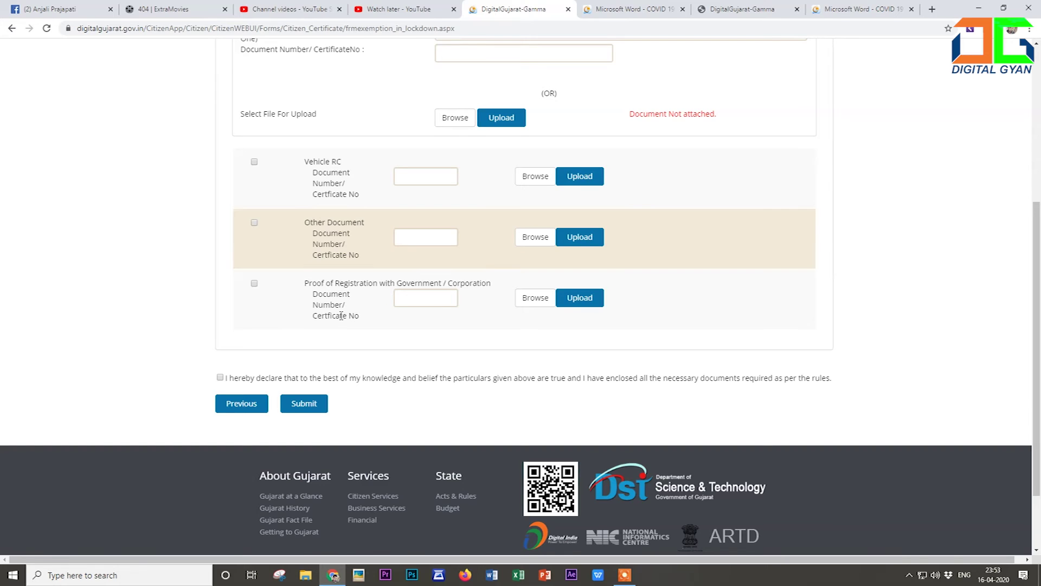
{"action": "scroll", "coordinate": [341, 316], "scroll_direction": "up", "scroll_amount": 1}
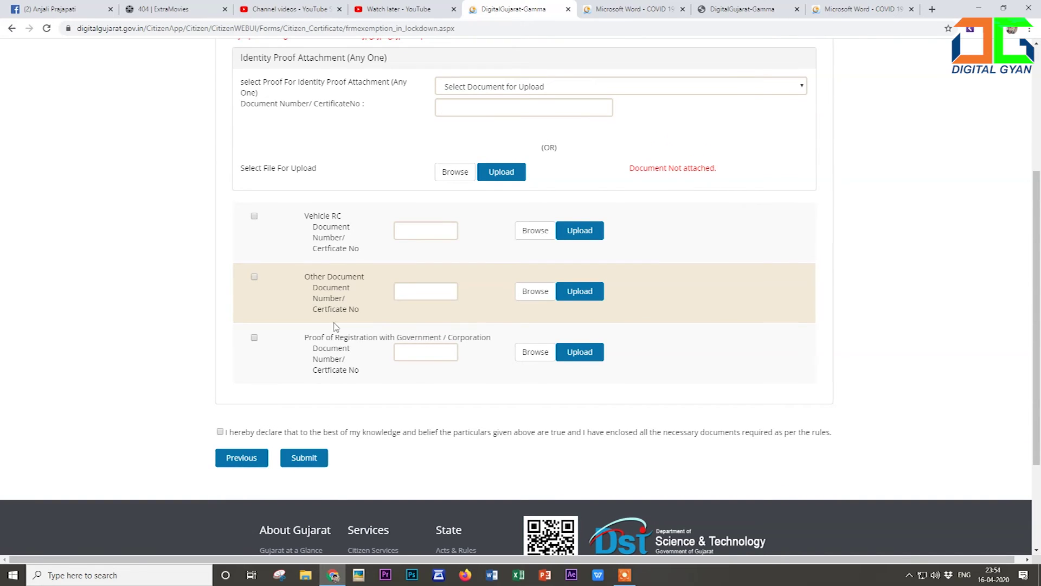
{"action": "scroll", "coordinate": [732, 281], "scroll_direction": "up", "scroll_amount": 4}
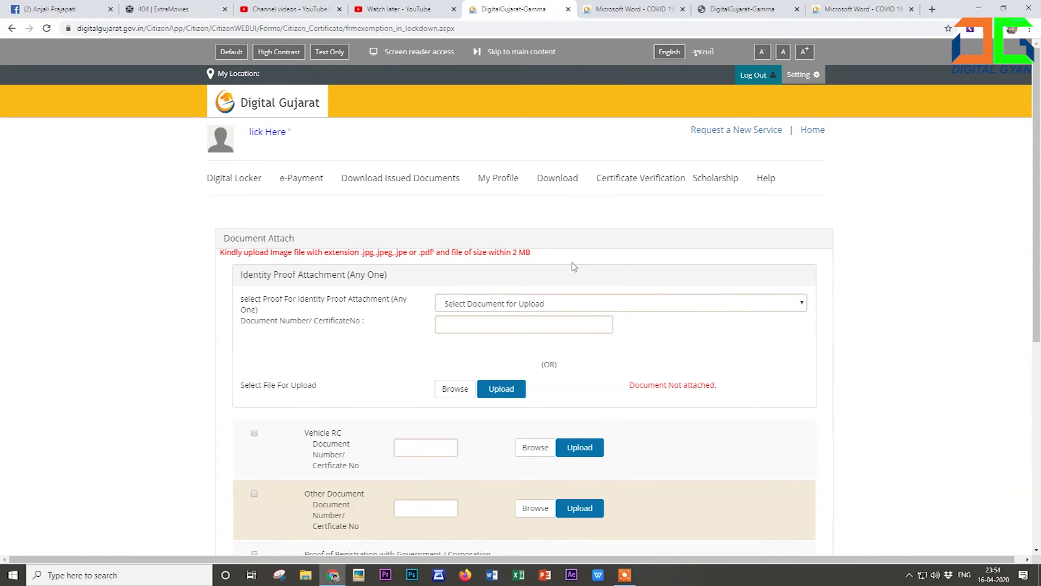